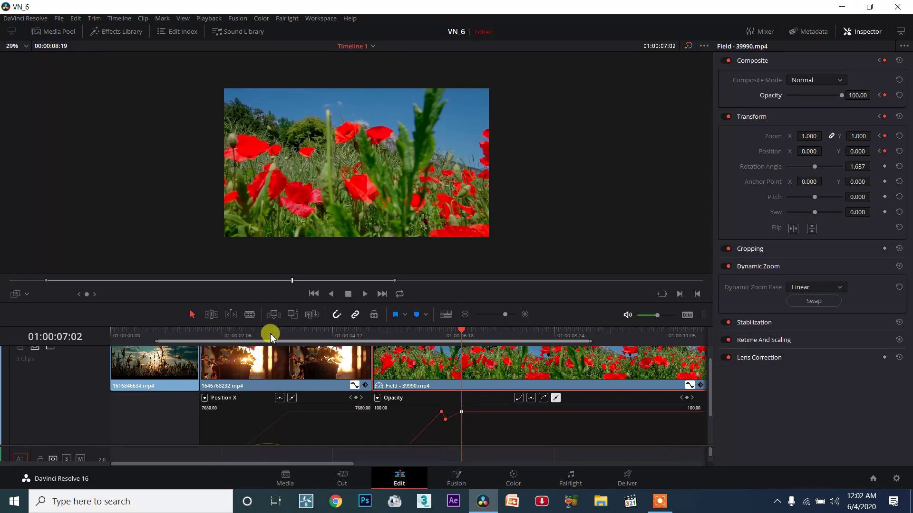
# - Clear the in/out range, return the playhead to 01:00:00:00 and select clip 1616846634.mp4
pyautogui.hotkey('alt', 'x')
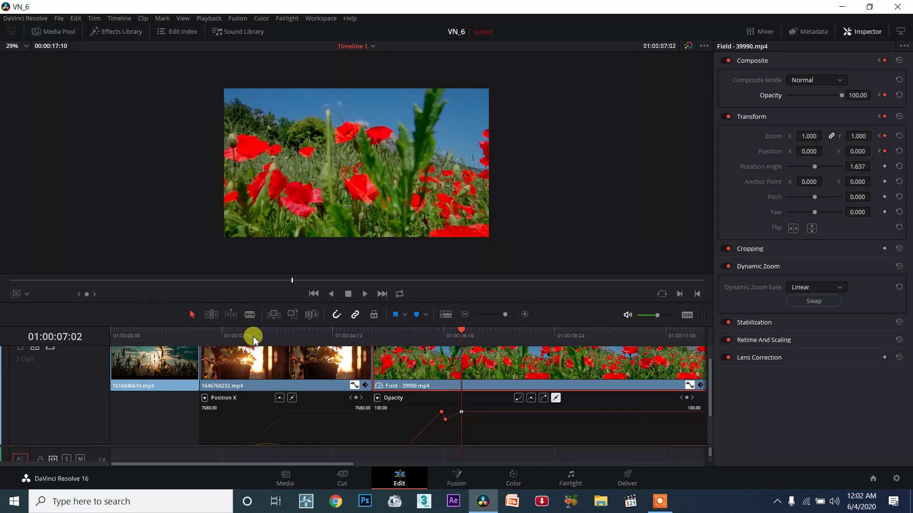
pyautogui.moveTo(254, 338); pyautogui.dragTo(78, 372)
pyautogui.click(169, 364)
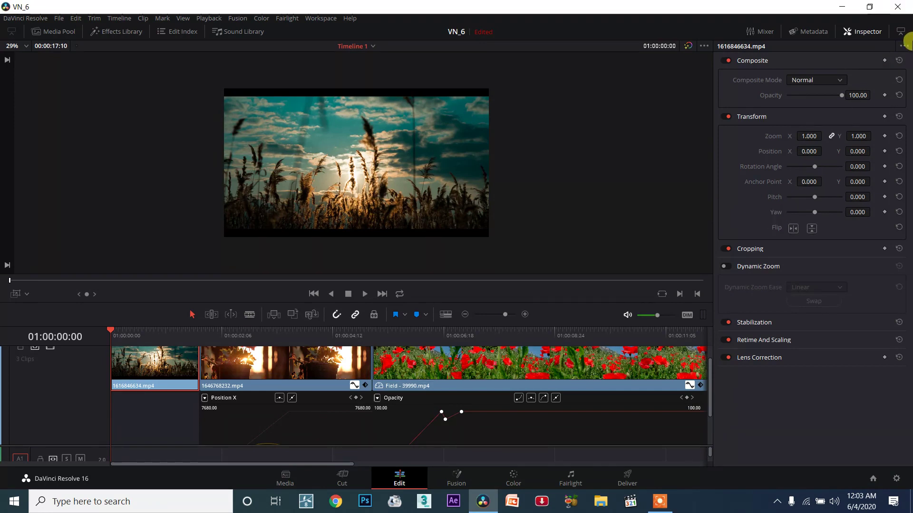
# - Reset 1646768232.mp4 and Field - 39990.mp4 to default zoom, position and opacity, then scrub to check
pyautogui.click(899, 56)
pyautogui.click(304, 369)
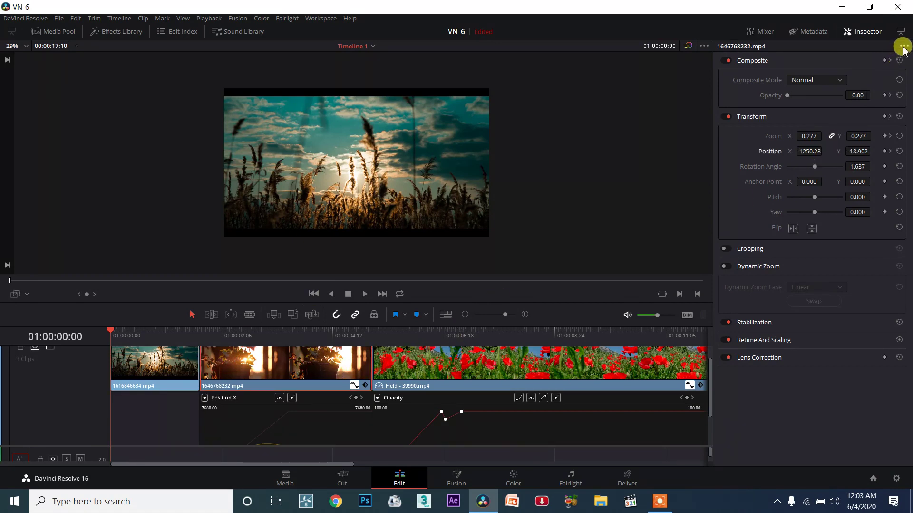
pyautogui.click(903, 47)
pyautogui.click(445, 372)
pyautogui.click(903, 48)
pyautogui.click(870, 55)
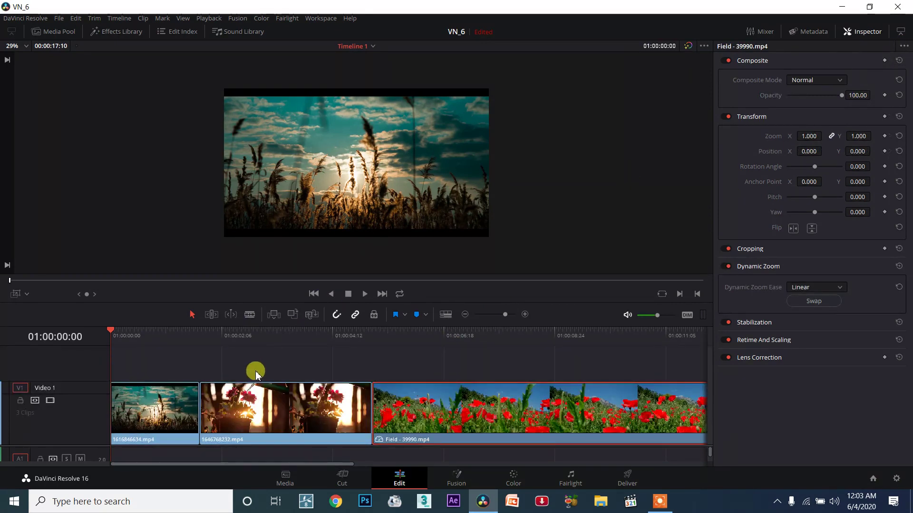
pyautogui.moveTo(171, 338)
pyautogui.mouseDown()
pyautogui.moveTo(525, 345)
pyautogui.moveTo(239, 357)
pyautogui.moveTo(128, 346)
pyautogui.mouseUp()
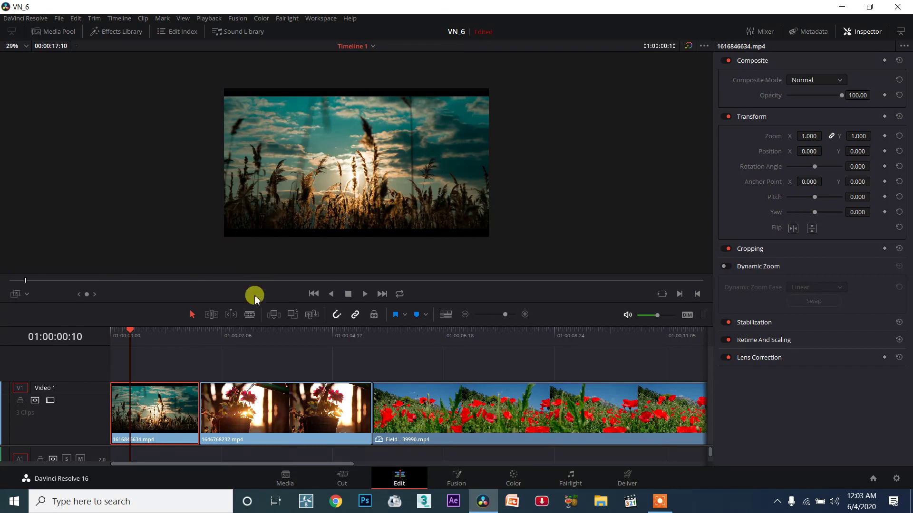
pyautogui.click(152, 338)
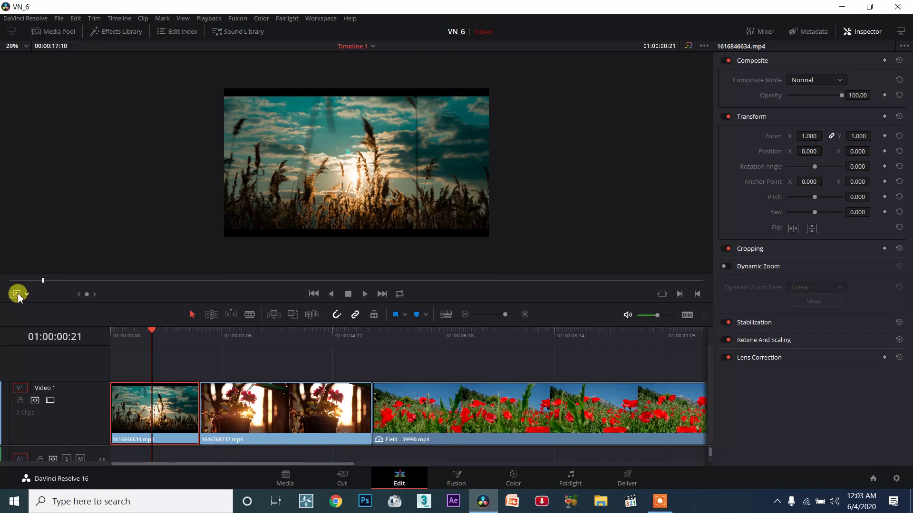
# - With the Transform overlay on, shrink the sky clip to 0.356 zoom in the upper-left corner
pyautogui.click(24, 297)
pyautogui.click(27, 297)
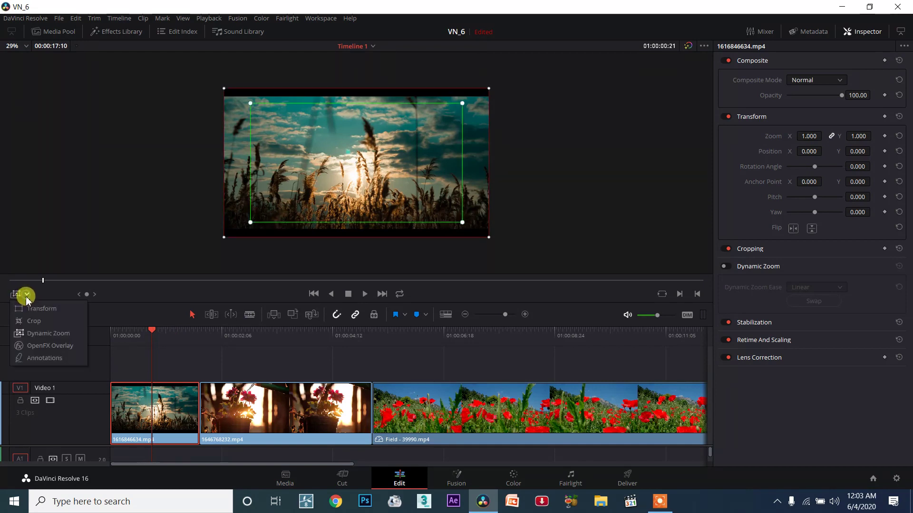
pyautogui.click(29, 308)
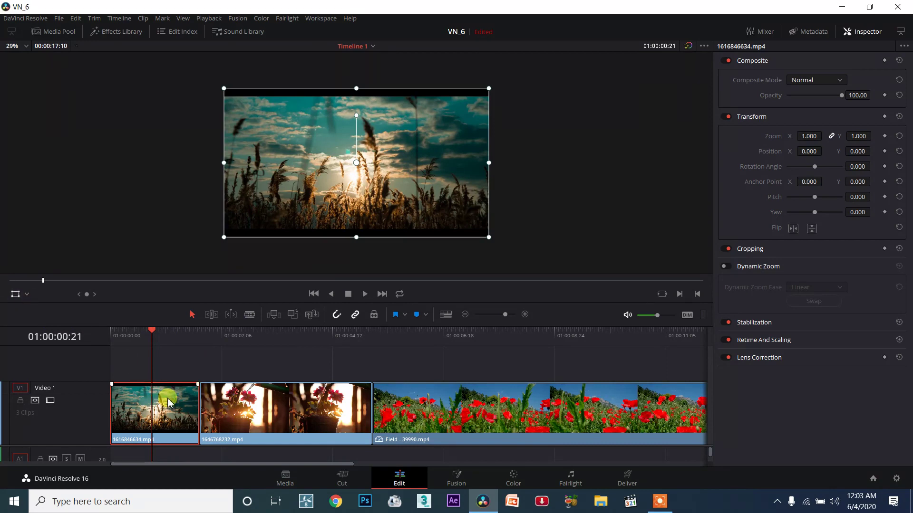
pyautogui.moveTo(489, 236); pyautogui.dragTo(322, 130)
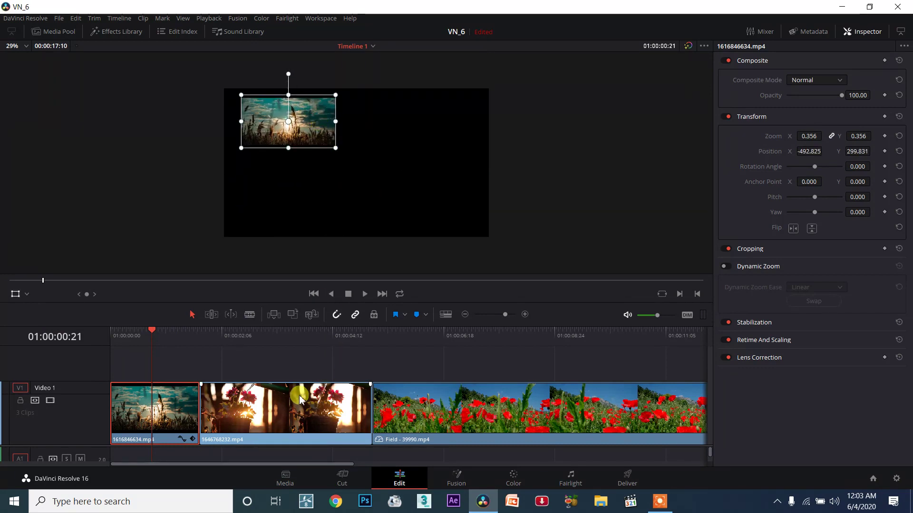
pyautogui.click(271, 396)
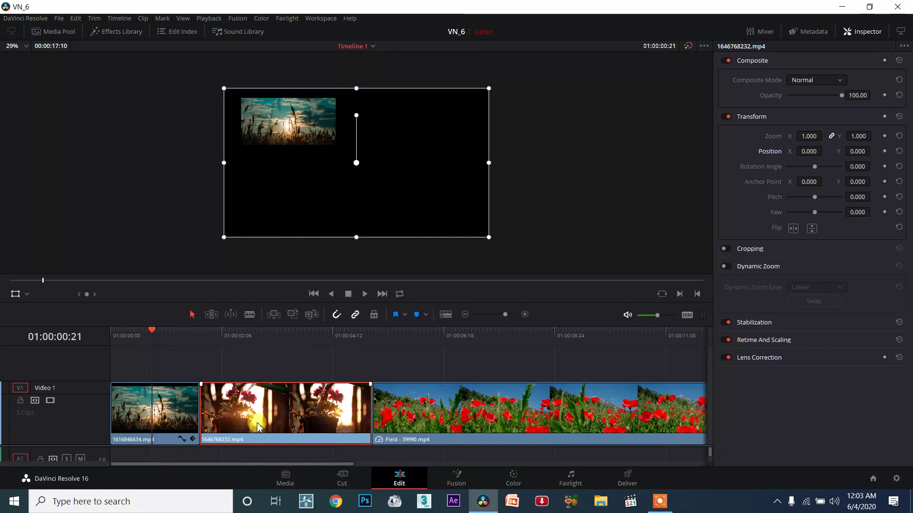
# - Move the flower clip onto V2 at the start, scaled to 0.345 in the upper right
pyautogui.moveTo(261, 420); pyautogui.dragTo(195, 372)
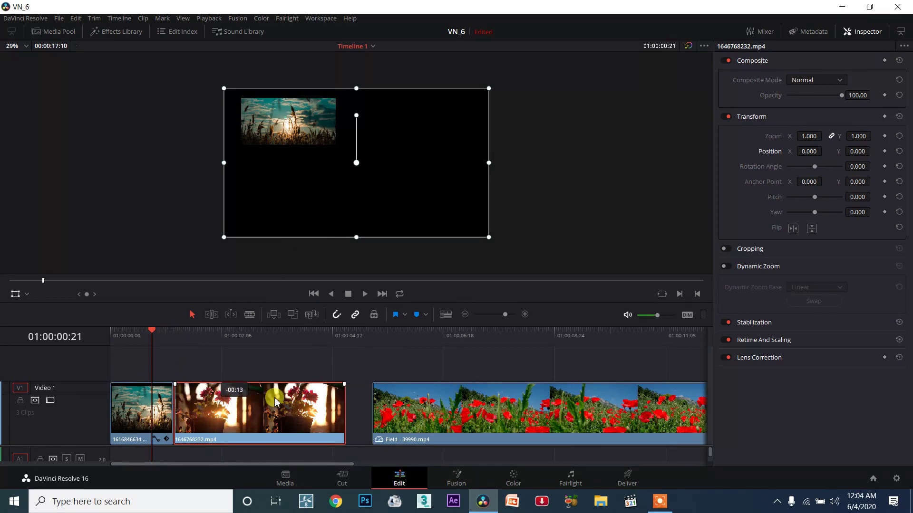
pyautogui.moveTo(275, 401)
pyautogui.mouseDown()
pyautogui.moveTo(357, 406)
pyautogui.moveTo(167, 347)
pyautogui.mouseUp()
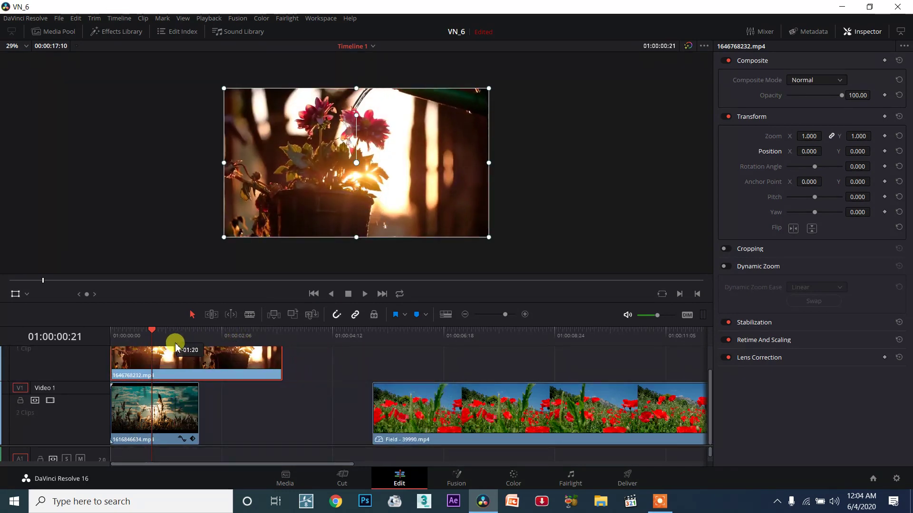
pyautogui.moveTo(489, 90); pyautogui.dragTo(407, 145)
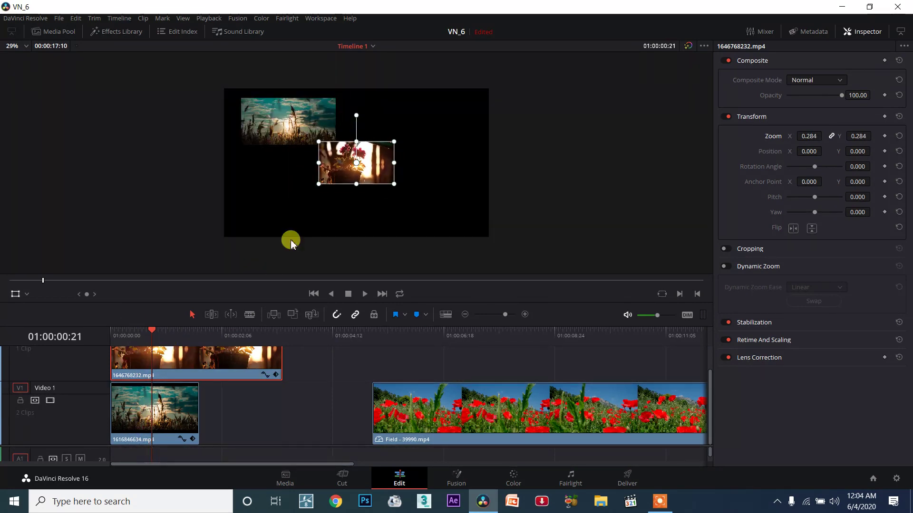
pyautogui.moveTo(394, 184)
pyautogui.mouseDown()
pyautogui.moveTo(402, 191)
pyautogui.moveTo(446, 138)
pyautogui.mouseUp()
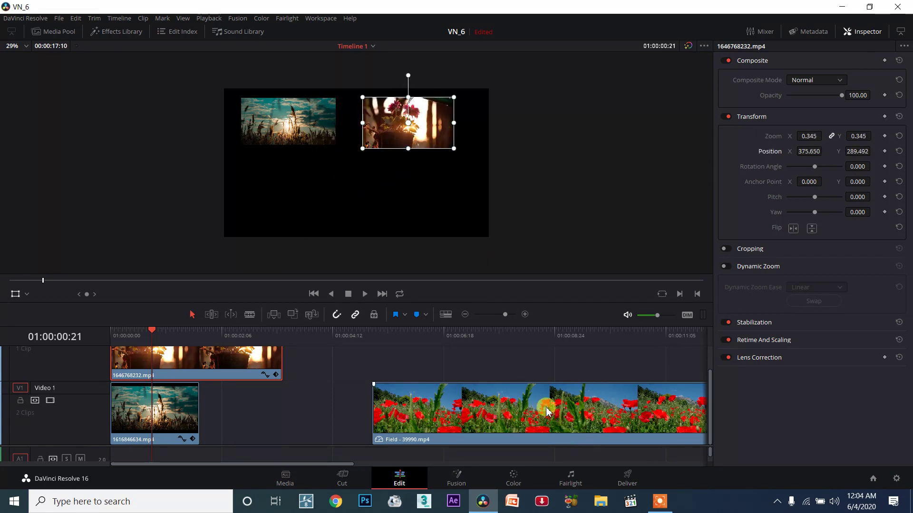
pyautogui.moveTo(373, 395); pyautogui.dragTo(235, 348)
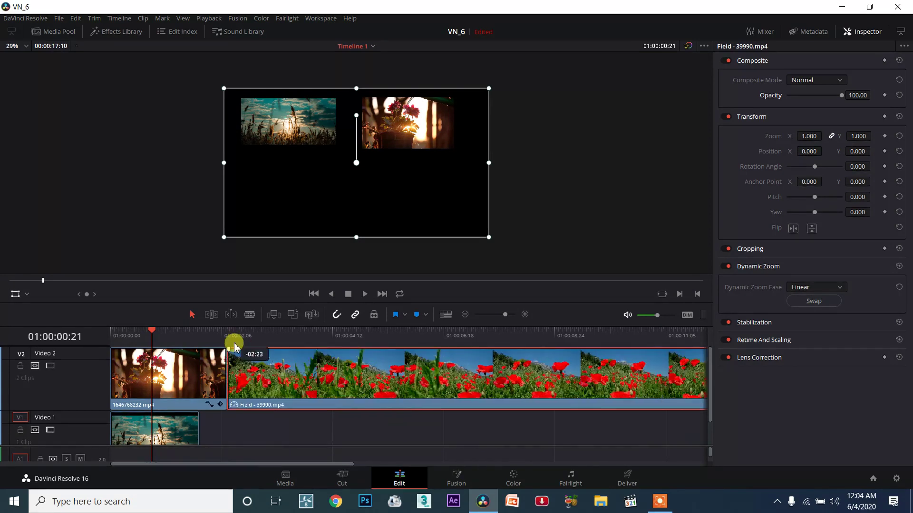
pyautogui.hotkey('ctrl', 'z')
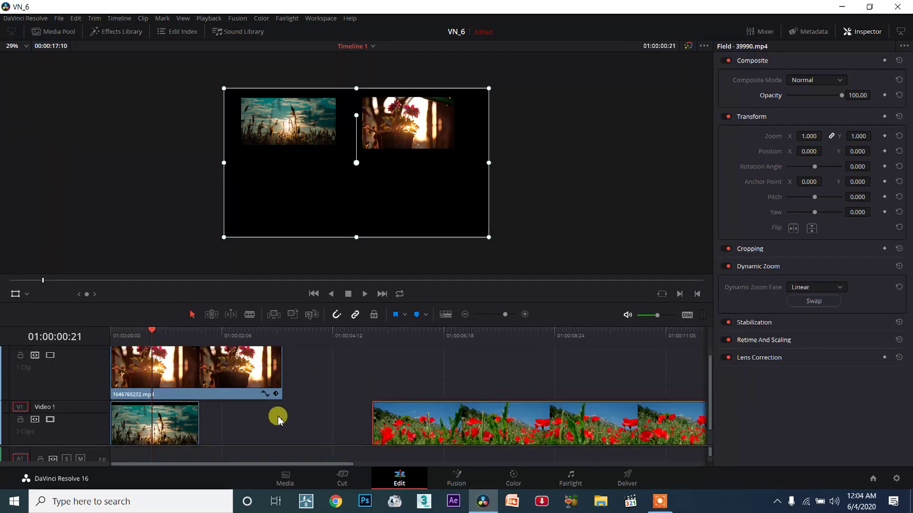
# - Put Field - 39990.mp4 on V3 at the start, 0.320 zoom at bottom centre, and preview it
pyautogui.moveTo(402, 445); pyautogui.dragTo(206, 341)
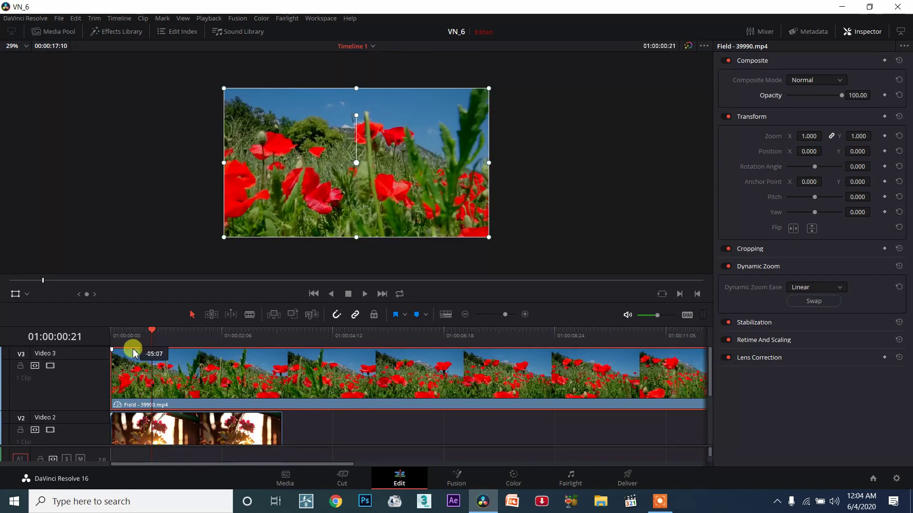
pyautogui.moveTo(205, 341); pyautogui.dragTo(133, 342)
pyautogui.moveTo(489, 88)
pyautogui.mouseDown()
pyautogui.moveTo(439, 138)
pyautogui.moveTo(445, 136)
pyautogui.mouseUp()
pyautogui.moveTo(385, 162); pyautogui.dragTo(389, 199)
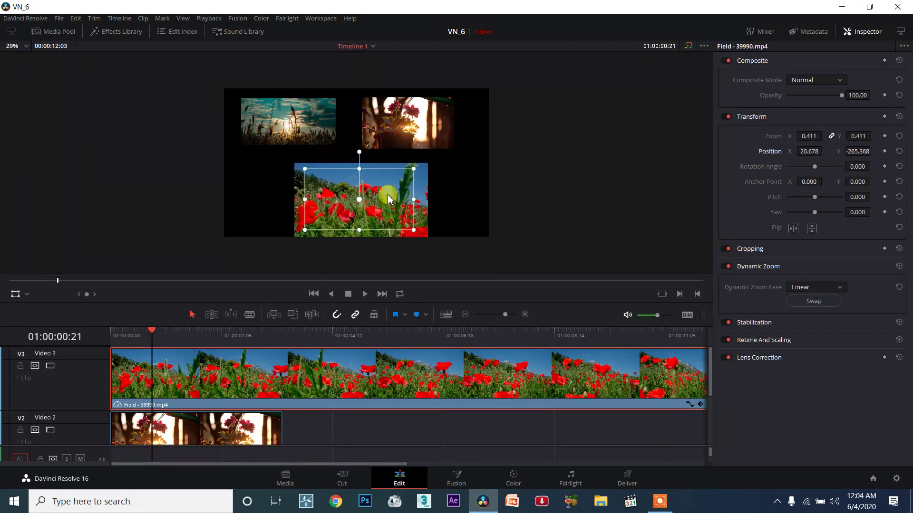
pyautogui.moveTo(412, 169); pyautogui.dragTo(386, 200)
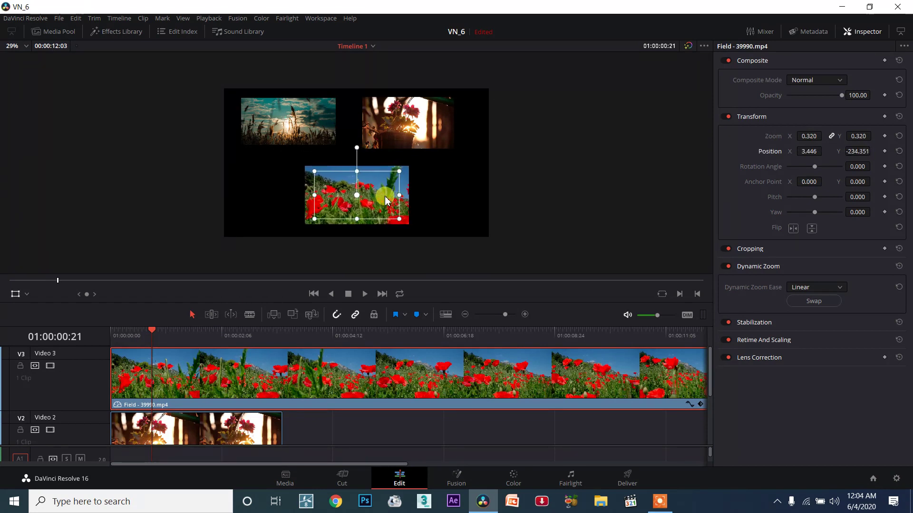
pyautogui.click(112, 333)
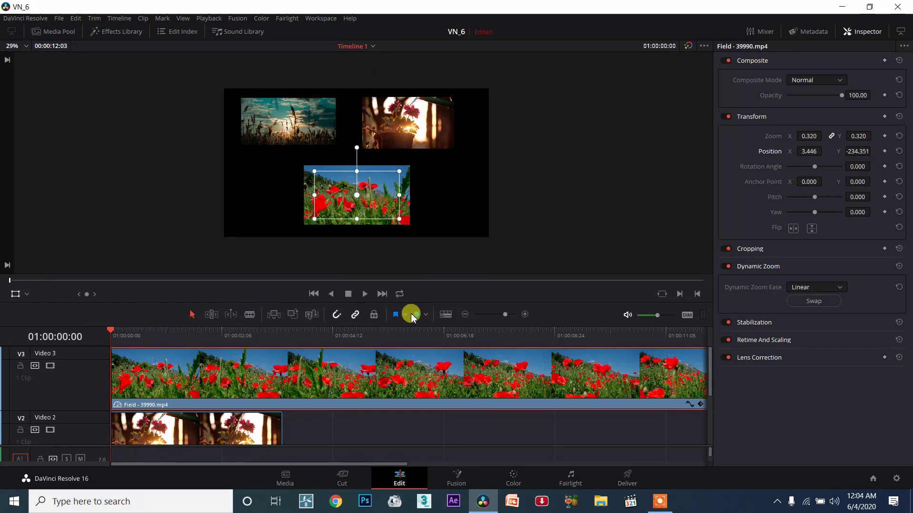
pyautogui.click(364, 295)
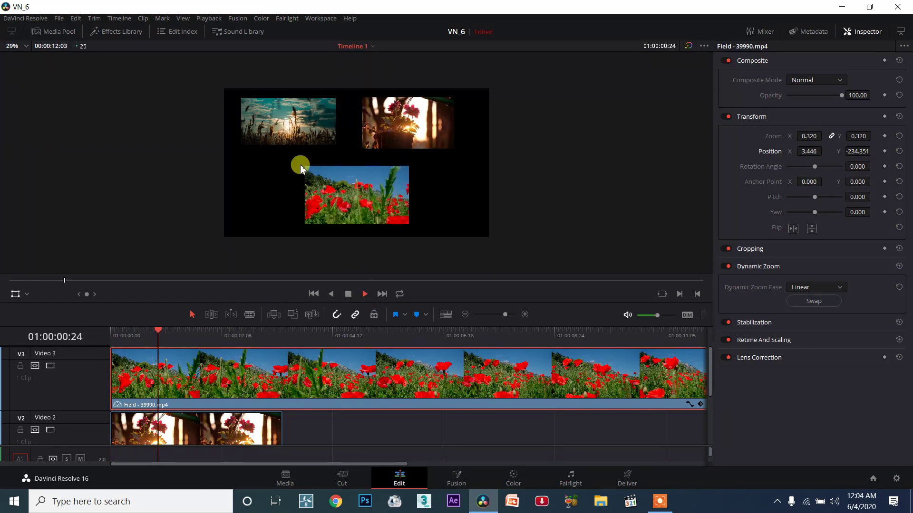
# - Extend the sky clip on Video 1 and the flower-pot clip on Video 2 to a shared end point
pyautogui.moveTo(275, 333); pyautogui.dragTo(118, 332)
pyautogui.scroll(-1, 299, 408)
pyautogui.scroll(-2, 295, 406)
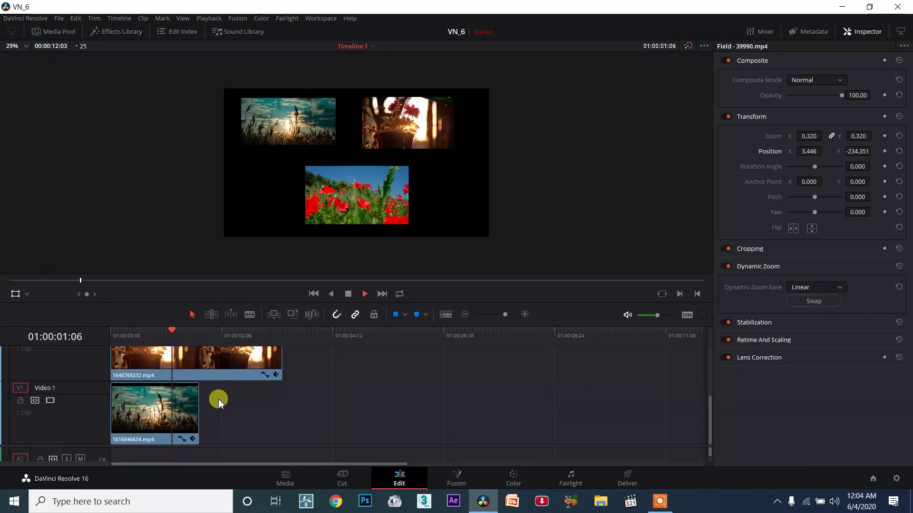
pyautogui.moveTo(208, 399); pyautogui.dragTo(388, 401)
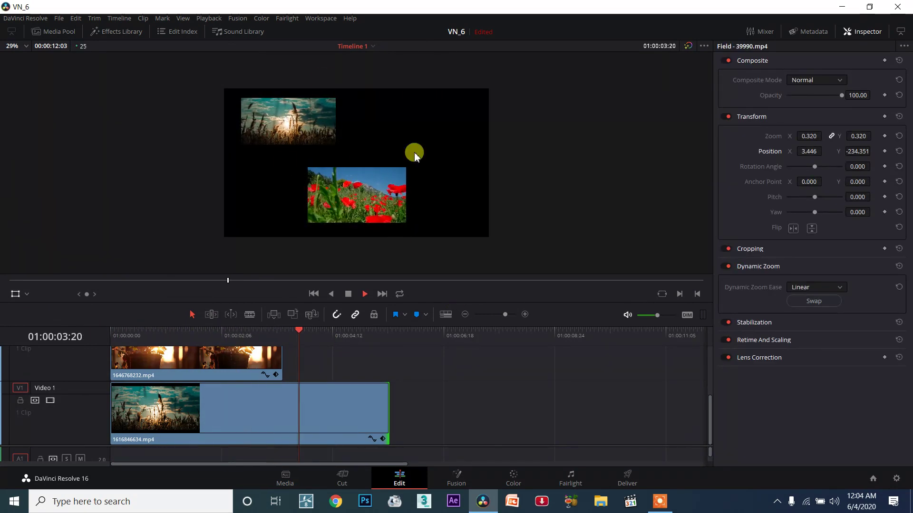
pyautogui.moveTo(281, 359)
pyautogui.mouseDown()
pyautogui.moveTo(387, 362)
pyautogui.moveTo(311, 328)
pyautogui.mouseUp()
pyautogui.scroll(1, 296, 415)
pyautogui.scroll(1, 297, 414)
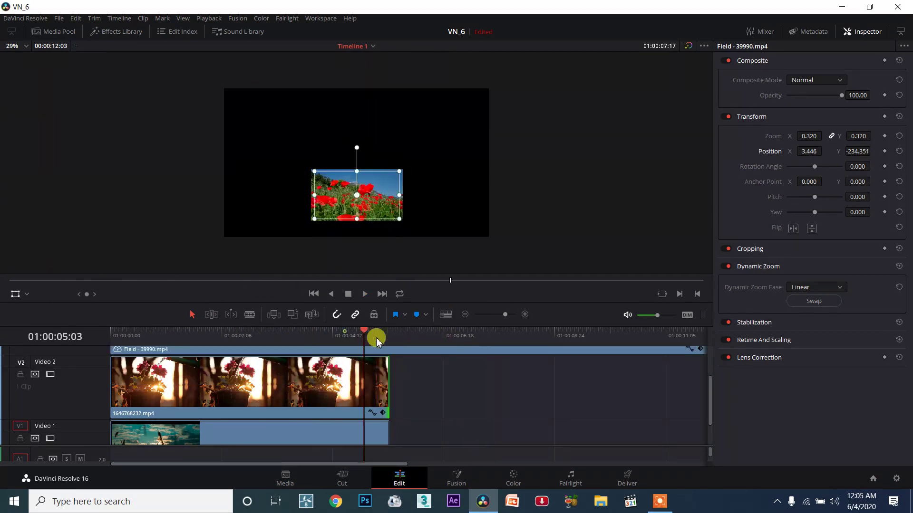
# - Mark an out point at about five seconds and play back the marked range
pyautogui.press('space')
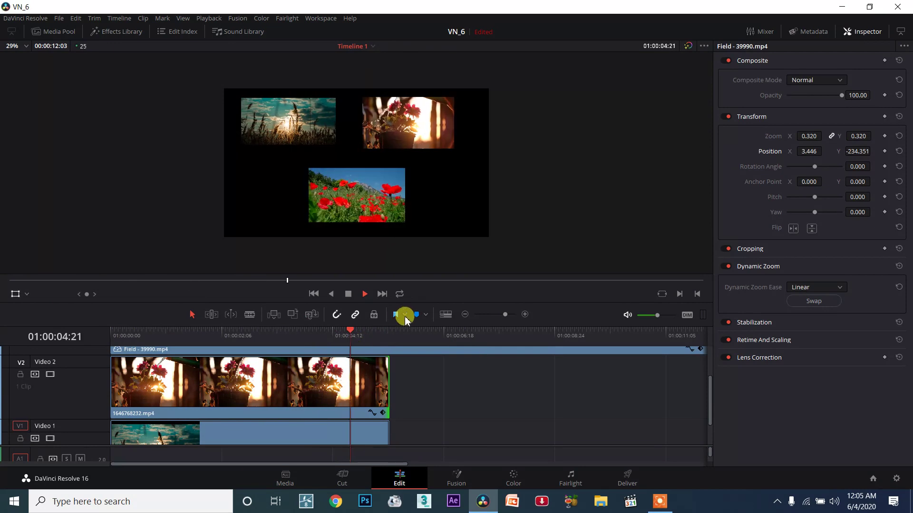
pyautogui.click(349, 294)
pyautogui.scroll(1, 373, 364)
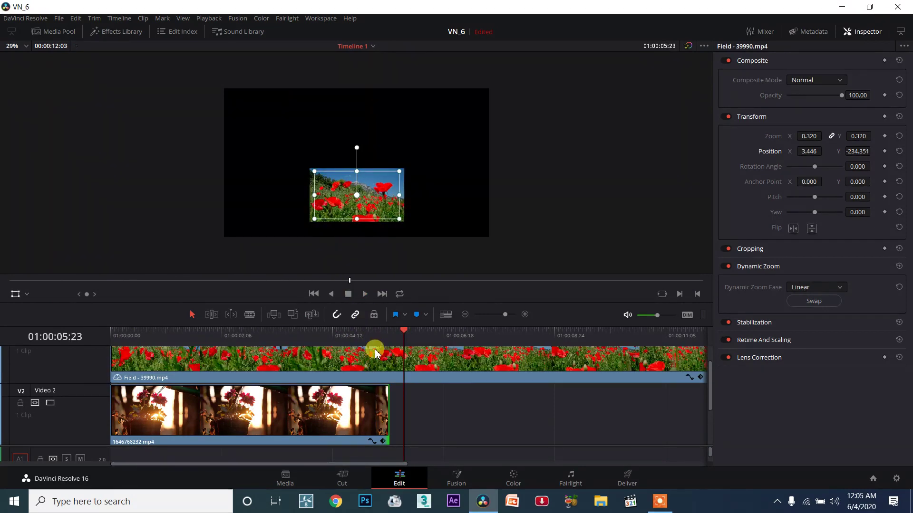
pyautogui.click(378, 333)
pyautogui.press('o')
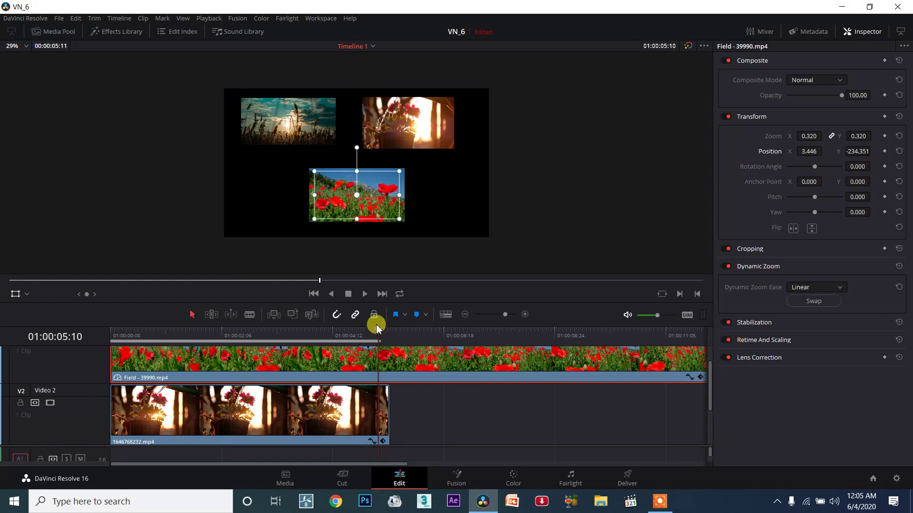
pyautogui.click(365, 295)
pyautogui.click(349, 294)
# - Replay the collage from the timeline start to check the five-second range
pyautogui.click(345, 333)
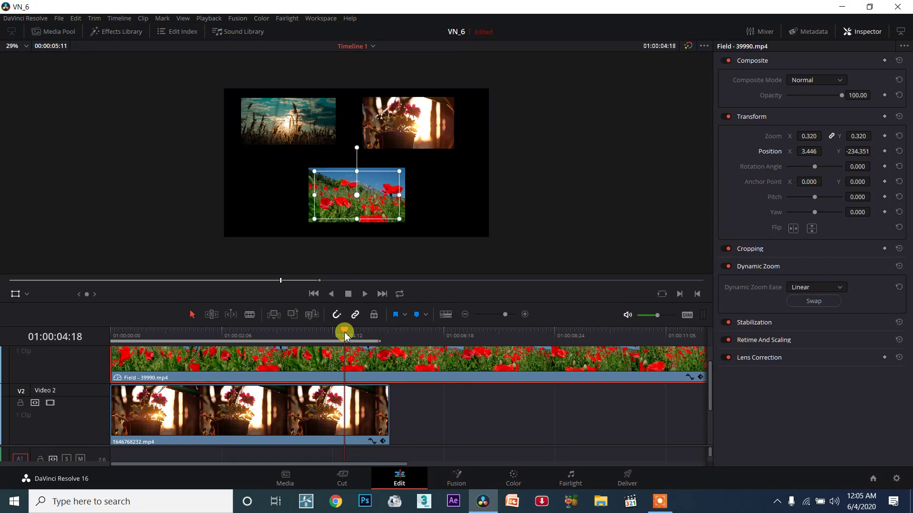
pyautogui.press('Home')
pyautogui.press('space')
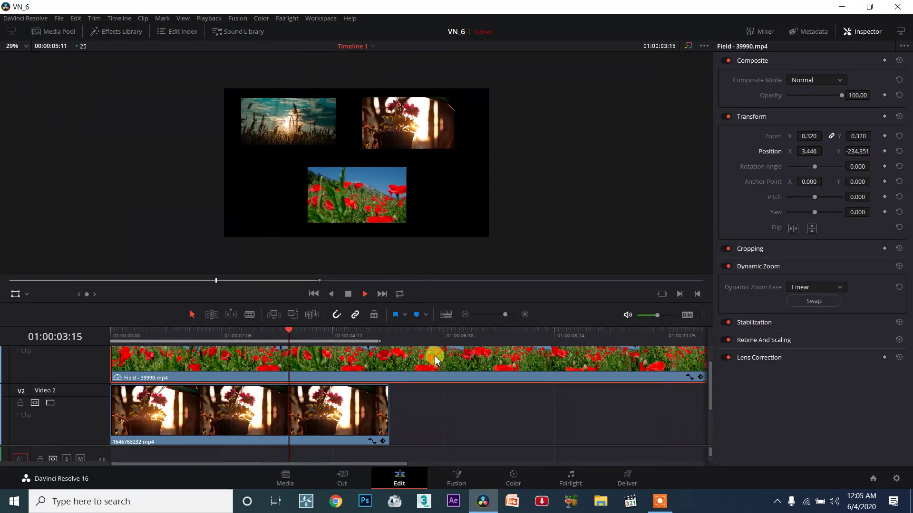
pyautogui.press('space')
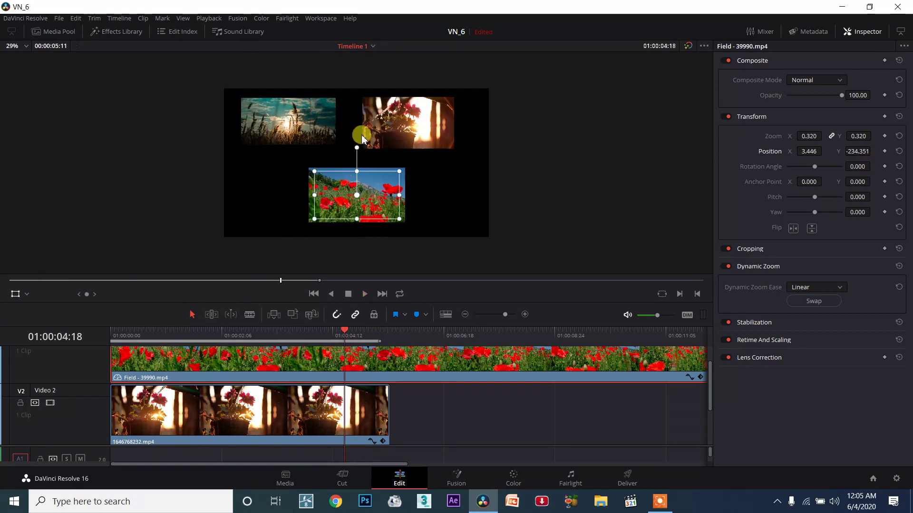
pyautogui.moveTo(344, 331); pyautogui.dragTo(123, 333)
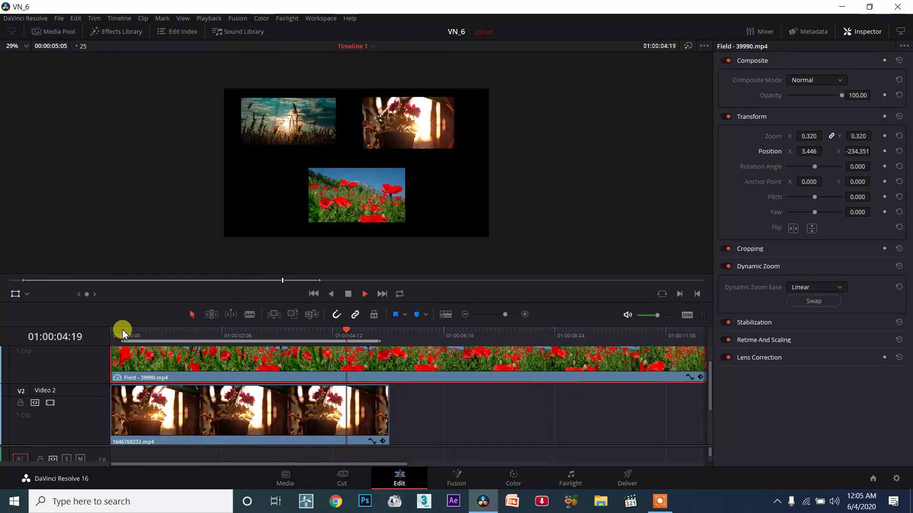
pyautogui.click(122, 330)
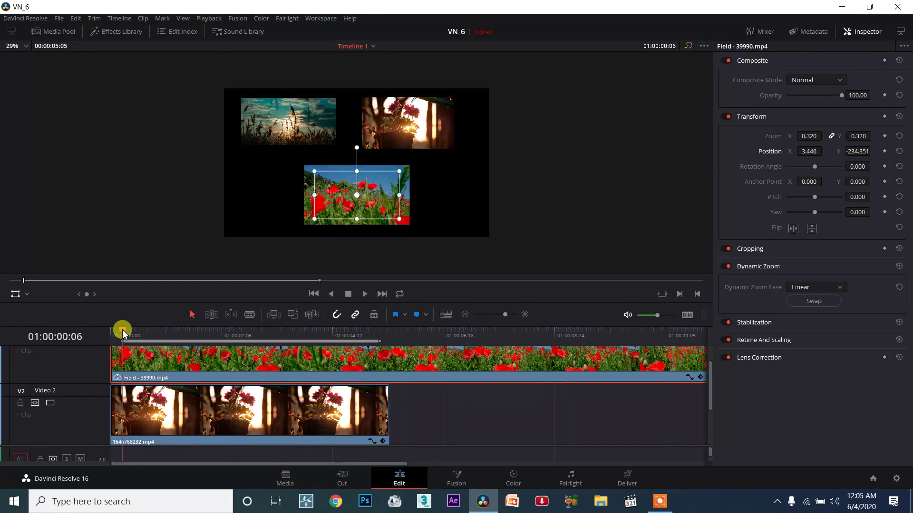
pyautogui.click(365, 294)
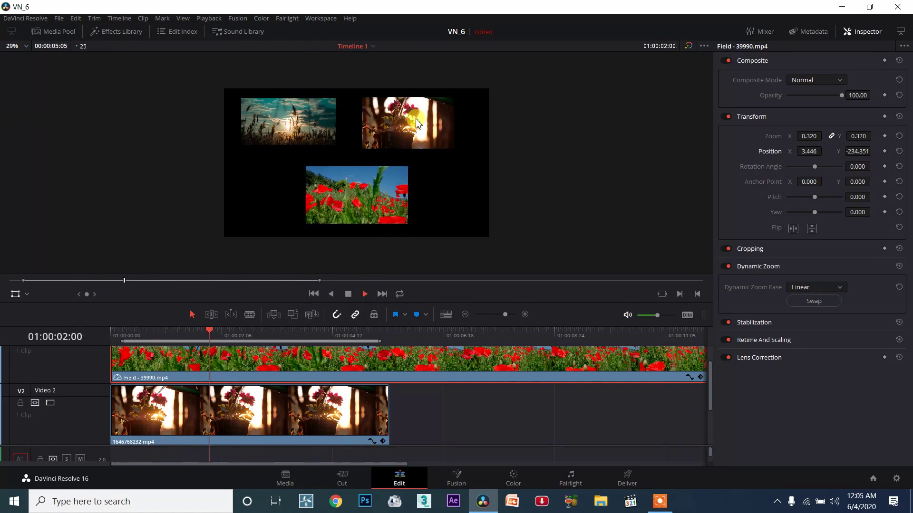
pyautogui.moveTo(190, 330); pyautogui.dragTo(138, 330)
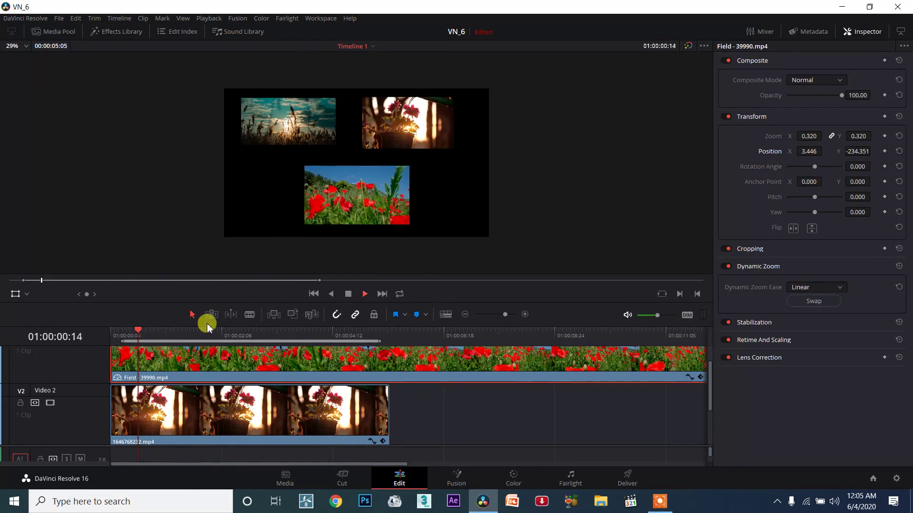
pyautogui.click(349, 294)
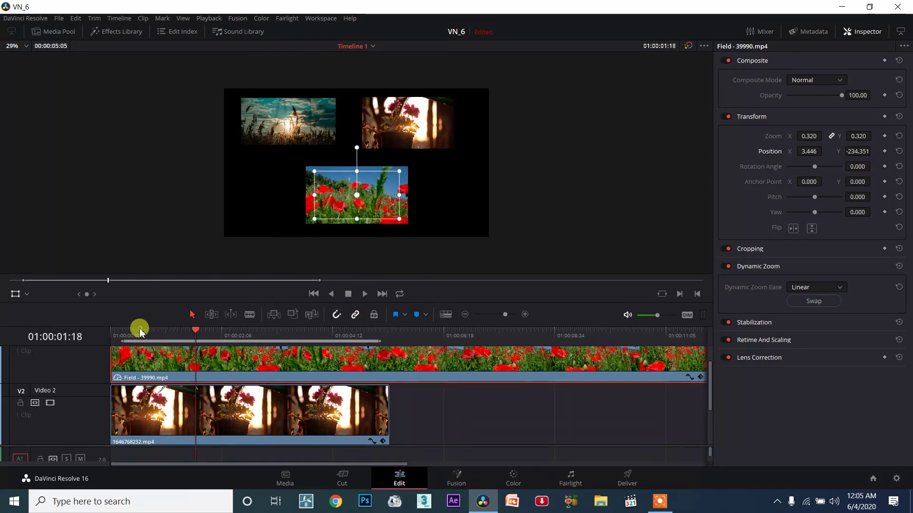
pyautogui.click(123, 330)
pyautogui.click(146, 399)
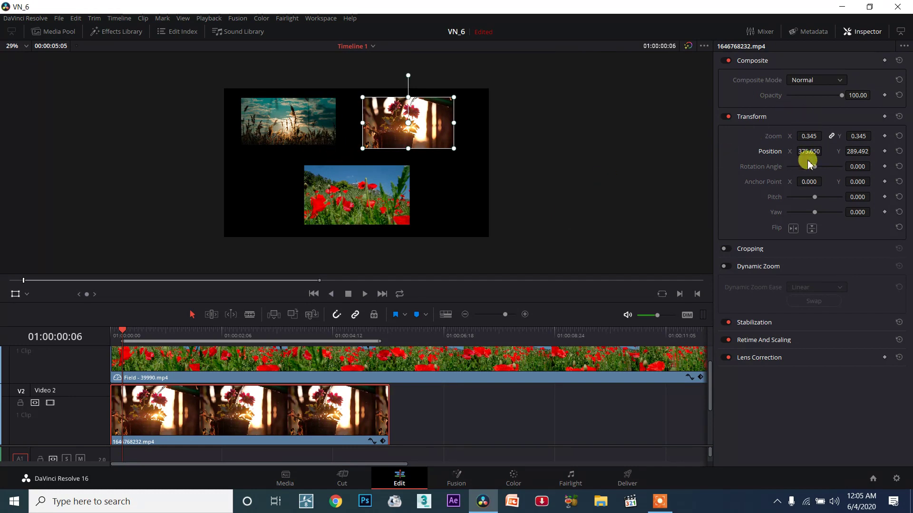
# - Keyframe the flower-pot clip's zoom at about 2 s and set 0.000 zoom at its start
pyautogui.moveTo(197, 331); pyautogui.dragTo(241, 337)
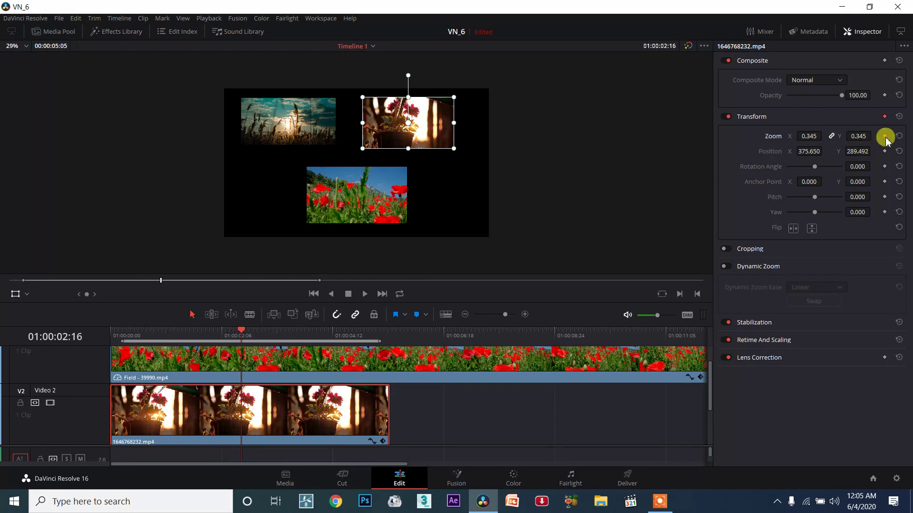
pyautogui.moveTo(204, 332); pyautogui.dragTo(128, 336)
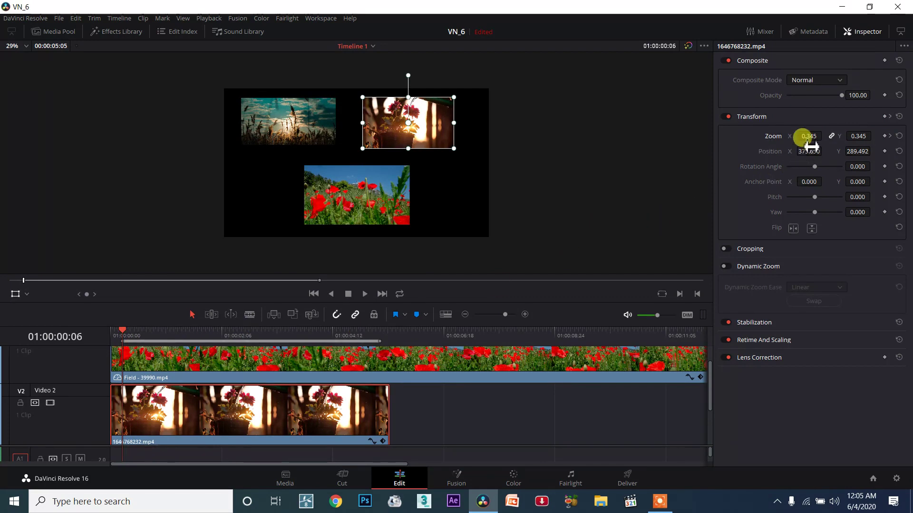
pyautogui.write('0.000')
pyautogui.press('Return')
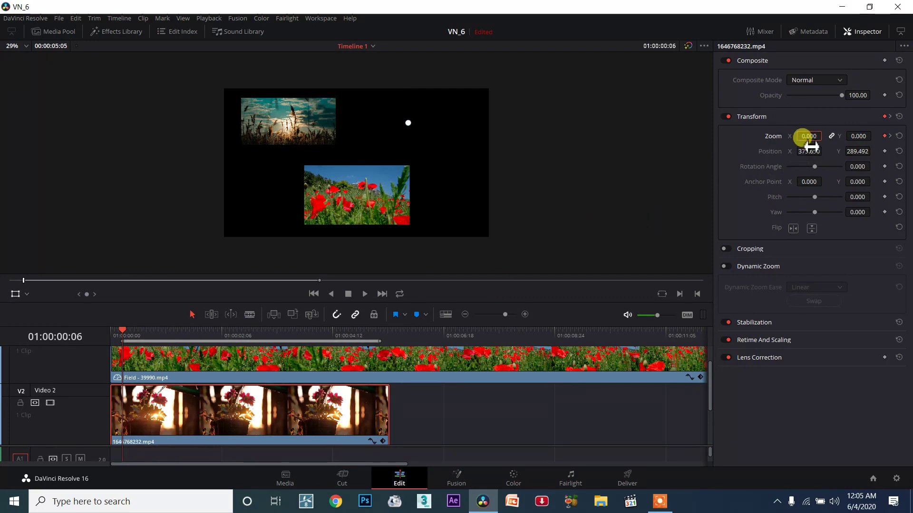
pyautogui.click(365, 295)
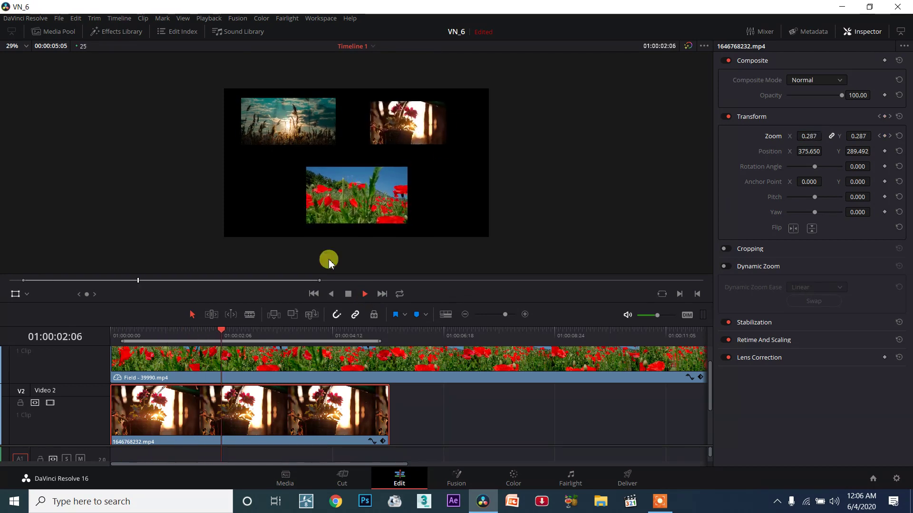
pyautogui.click(348, 294)
pyautogui.click(257, 402)
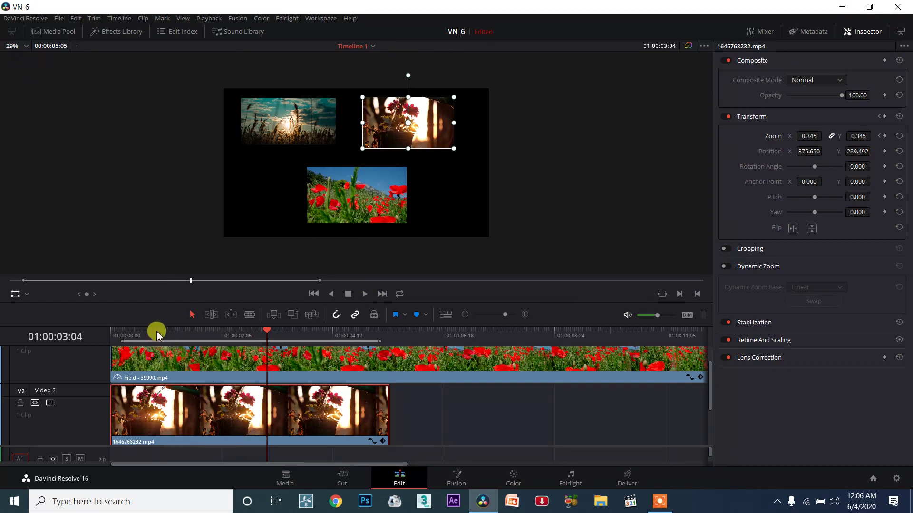
pyautogui.moveTo(157, 333); pyautogui.dragTo(124, 333)
# - Paste the copied Zoom, Scale X and Scale Y keyframes onto the Field - 39990.mp4 clip
pyautogui.click(161, 359)
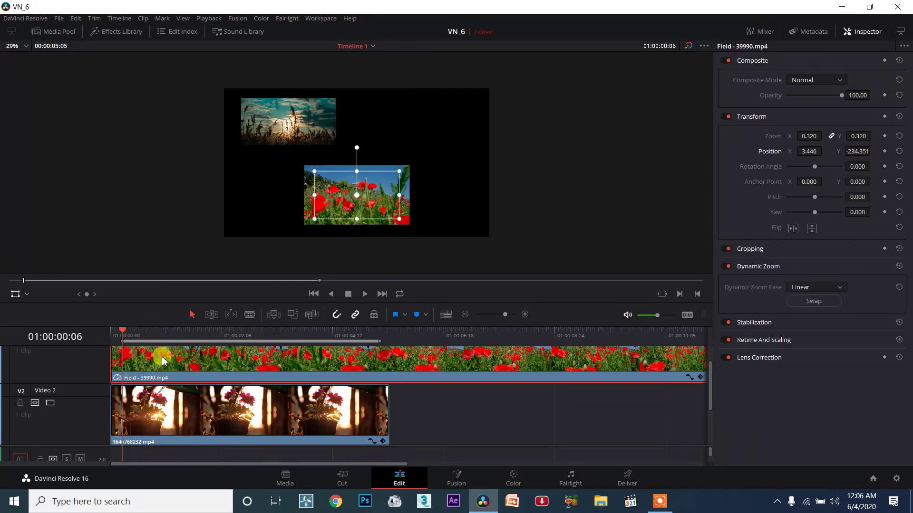
pyautogui.rightClick(162, 360)
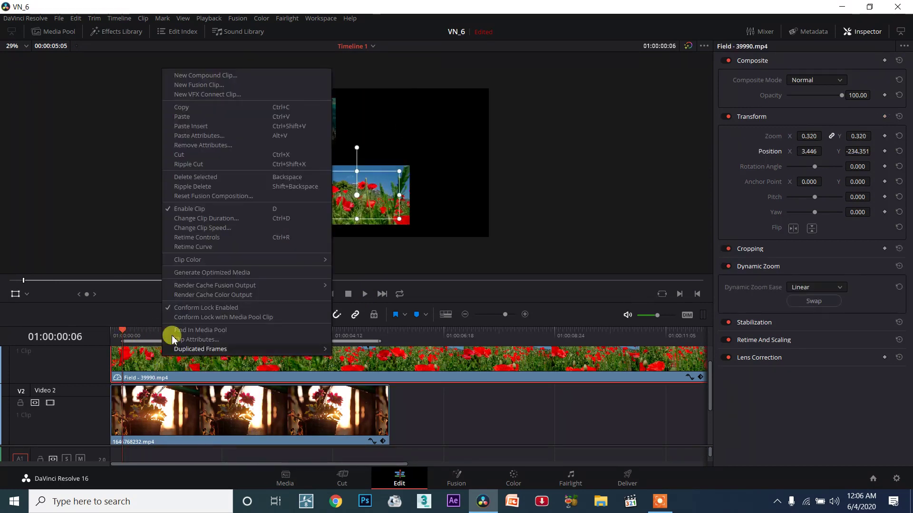
pyautogui.click(212, 136)
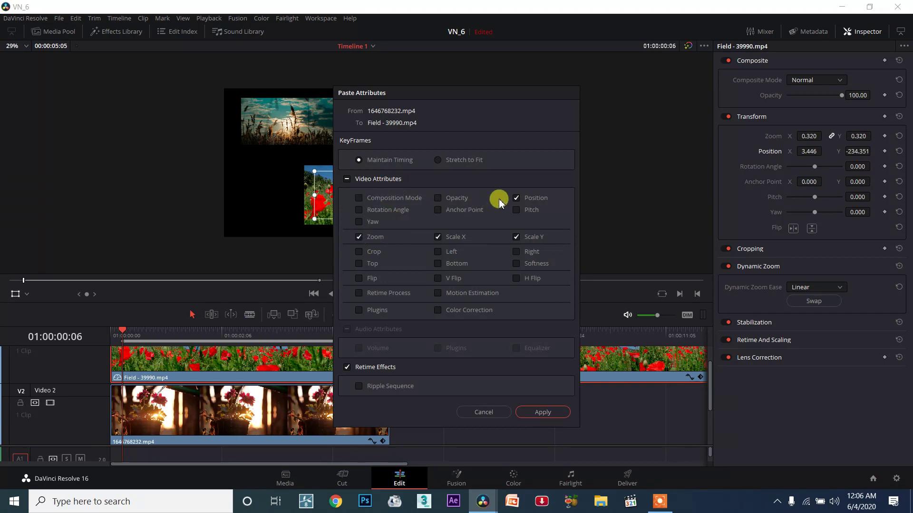
pyautogui.click(521, 411)
pyautogui.scroll(2, 212, 399)
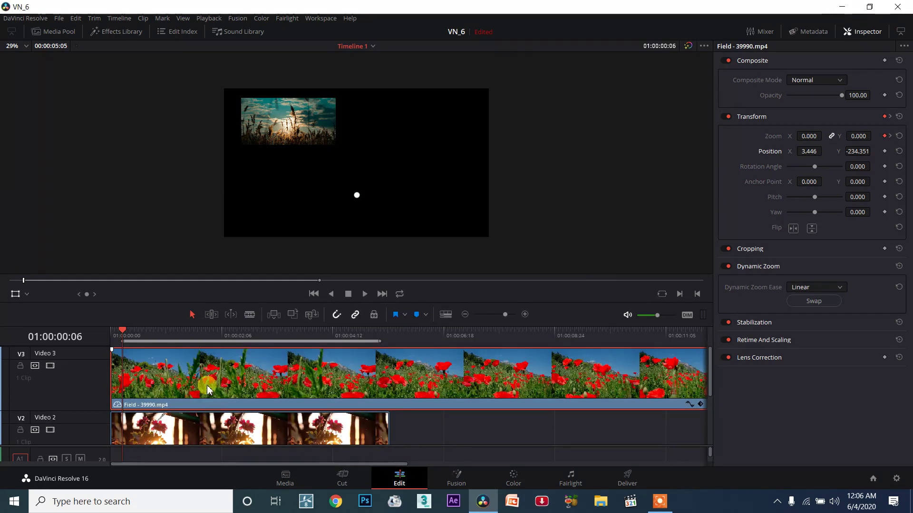
# - Paste the same zoom keyframes onto the 1616846634.mp4 sky clip on Video 1 and play
pyautogui.scroll(-1, 155, 369)
pyautogui.scroll(-1, 158, 376)
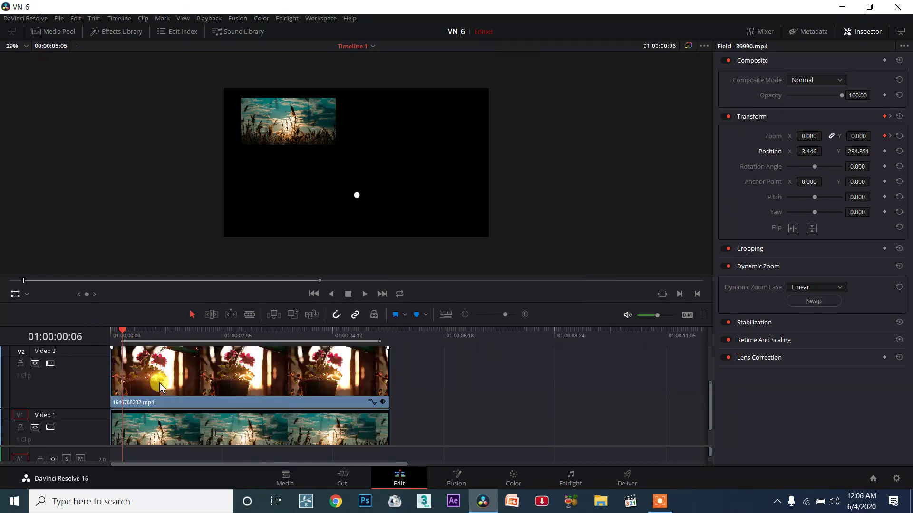
pyautogui.scroll(-1, 159, 383)
pyautogui.click(158, 416)
pyautogui.rightClick(210, 405)
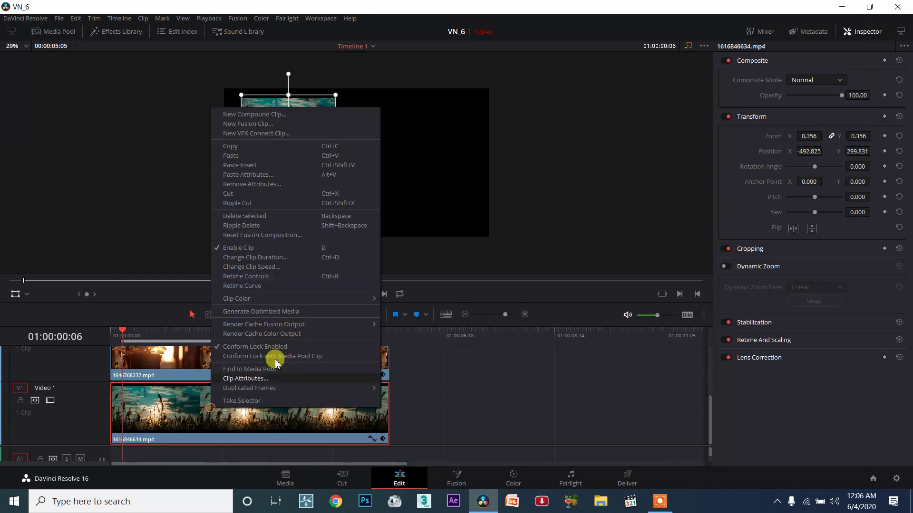
pyautogui.click(320, 175)
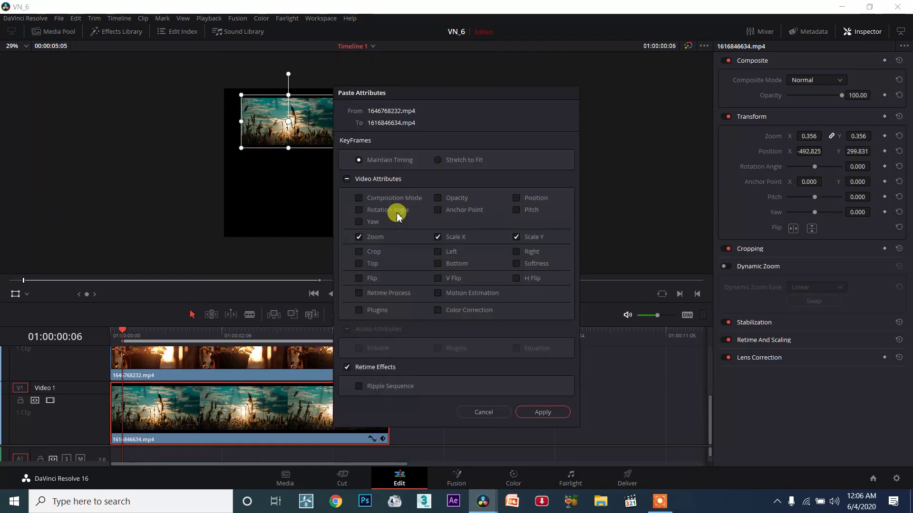
pyautogui.click(534, 413)
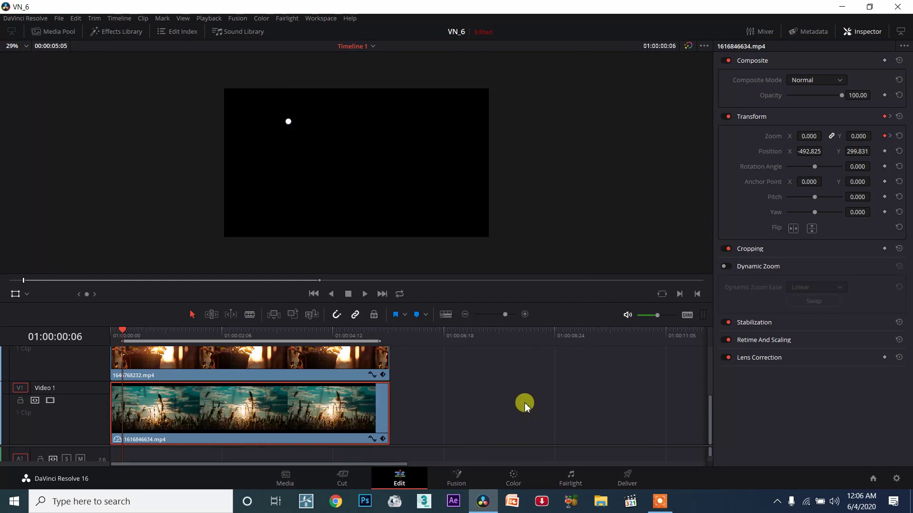
pyautogui.click(370, 299)
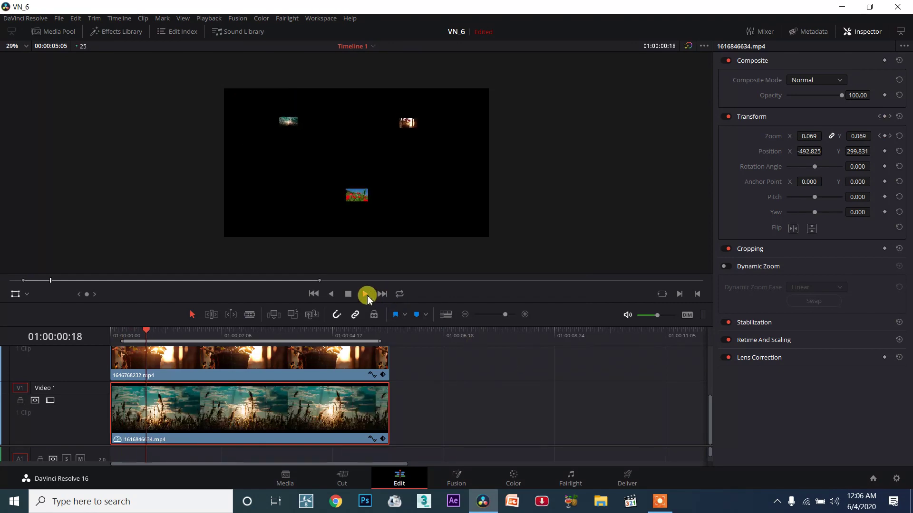
# - Replay the collage from the start, stopping at 02:22 once all three clips are full size
pyautogui.click(348, 291)
pyautogui.click(349, 291)
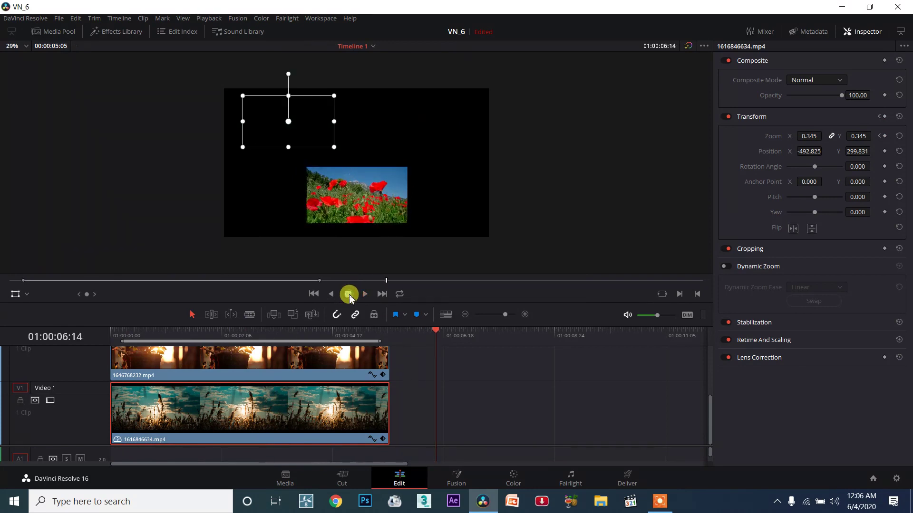
pyautogui.moveTo(132, 331); pyautogui.dragTo(123, 331)
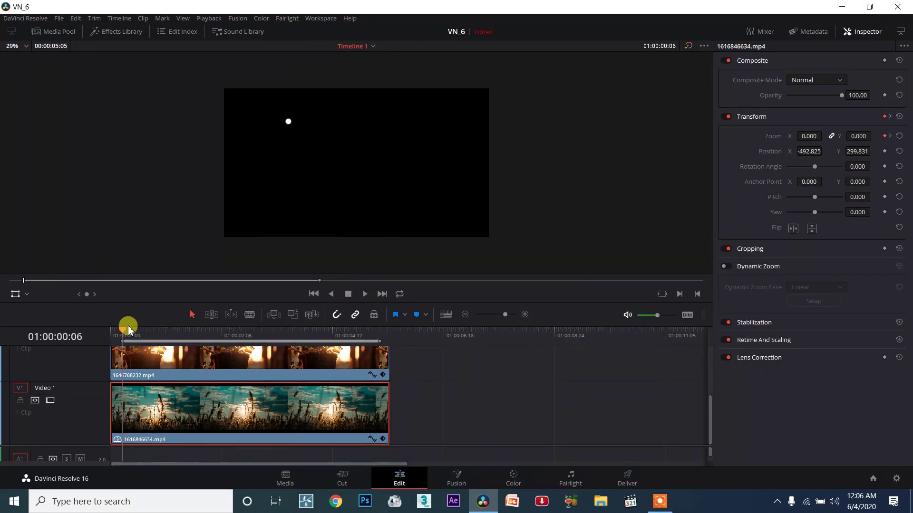
pyautogui.click(365, 294)
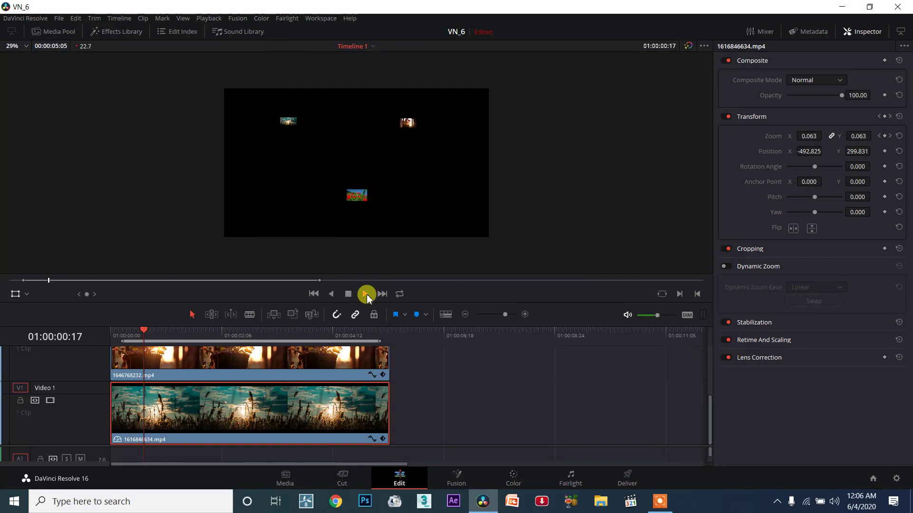
pyautogui.click(237, 118)
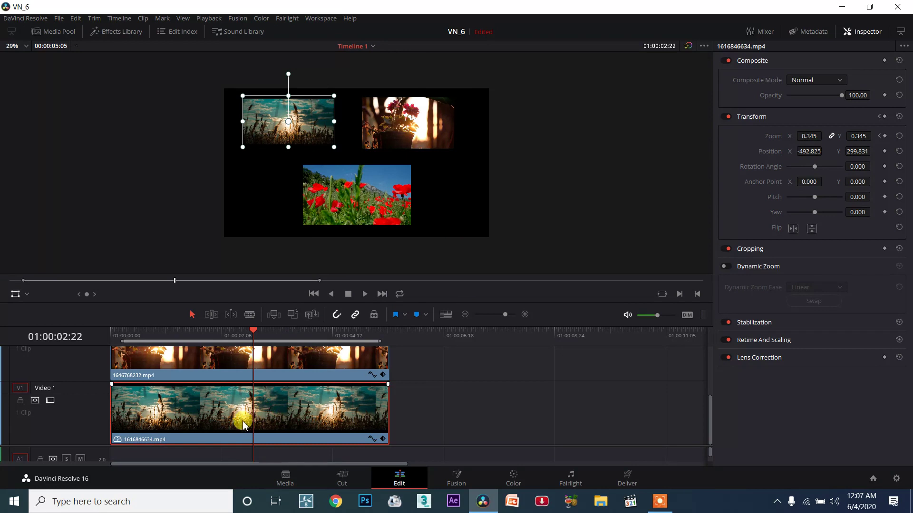
# - Select the V2 flower clip and drag its corner handle until Zoom reads 0.729
pyautogui.click(223, 362)
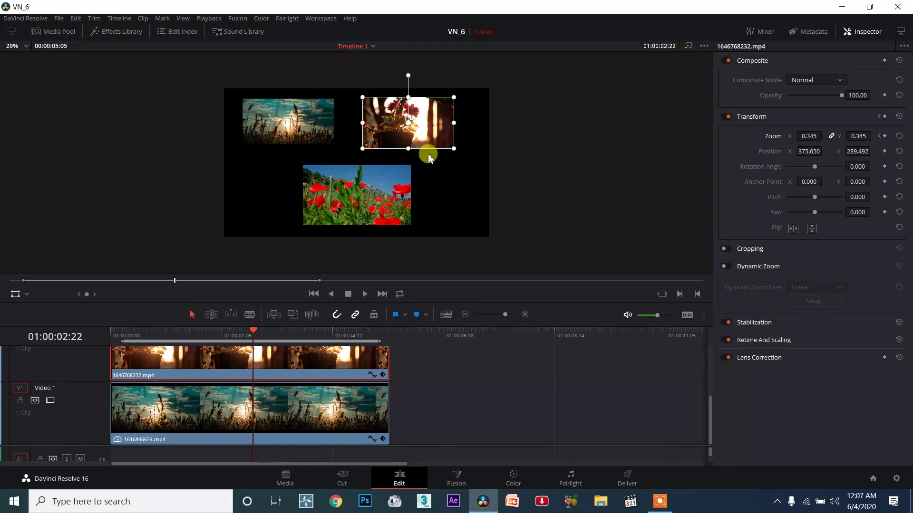
pyautogui.scroll(1, 225, 401)
pyautogui.scroll(1, 223, 401)
pyautogui.scroll(1, 223, 400)
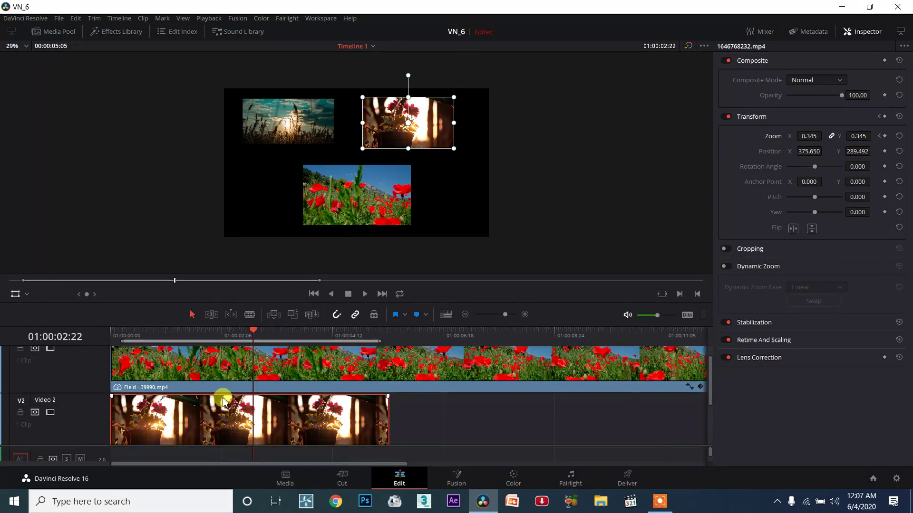
pyautogui.scroll(-1, 212, 397)
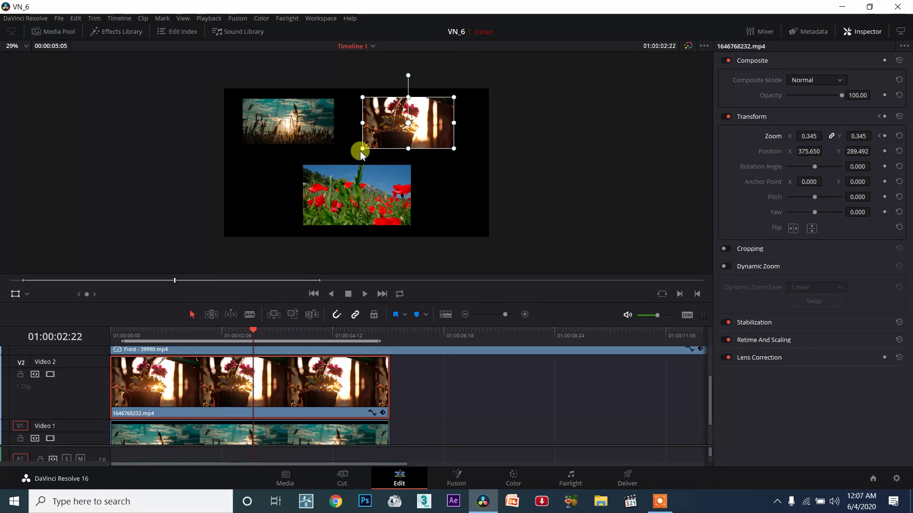
pyautogui.moveTo(362, 150); pyautogui.dragTo(312, 177)
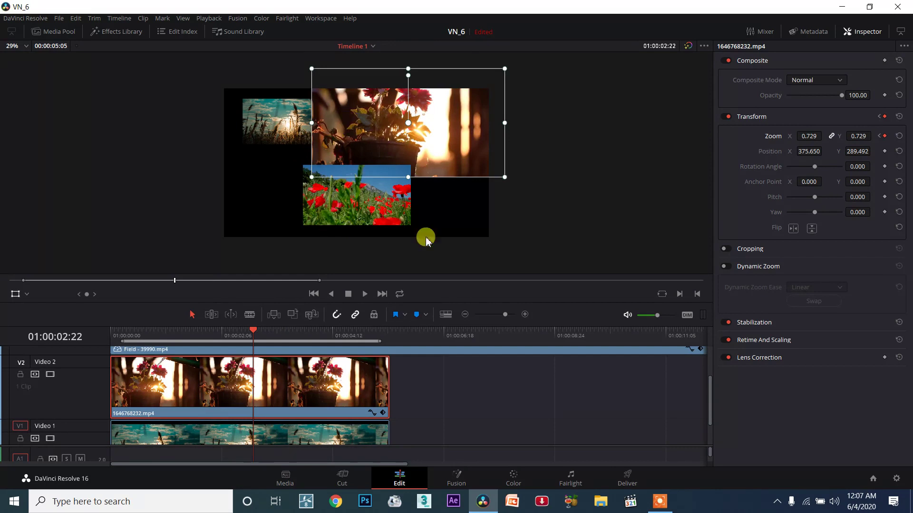
# - Reselect the poppy Field, grass-and-sky and flower clips, ending on poppy Field on V3
pyautogui.click(465, 366)
pyautogui.scroll(1, 302, 394)
pyautogui.click(301, 387)
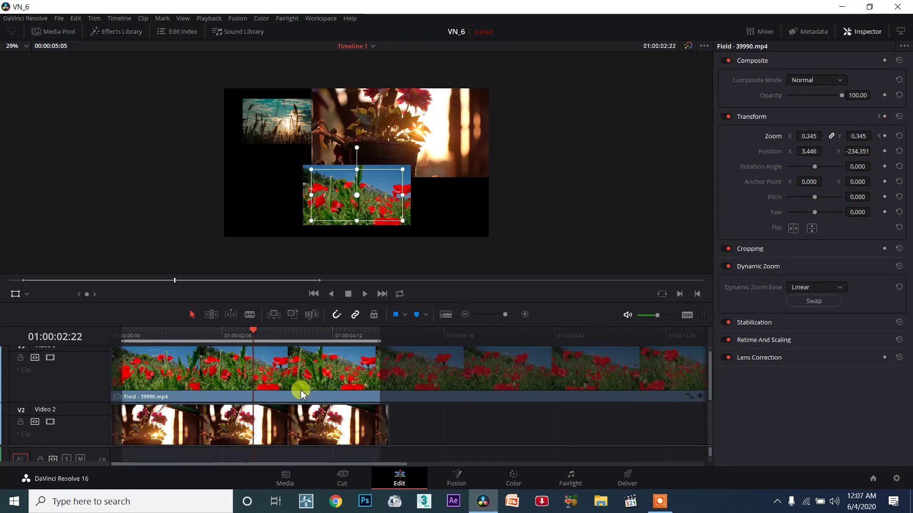
pyautogui.scroll(-1, 264, 373)
pyautogui.scroll(-1, 271, 395)
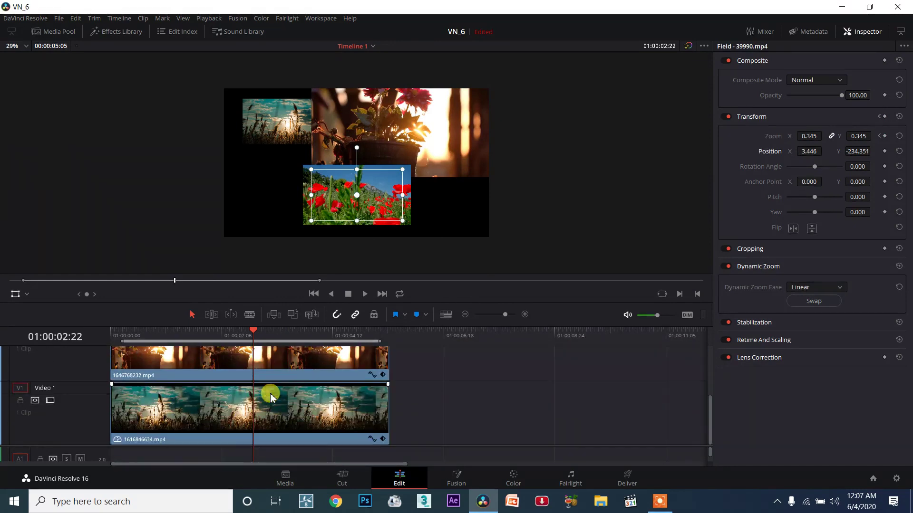
pyautogui.click(278, 405)
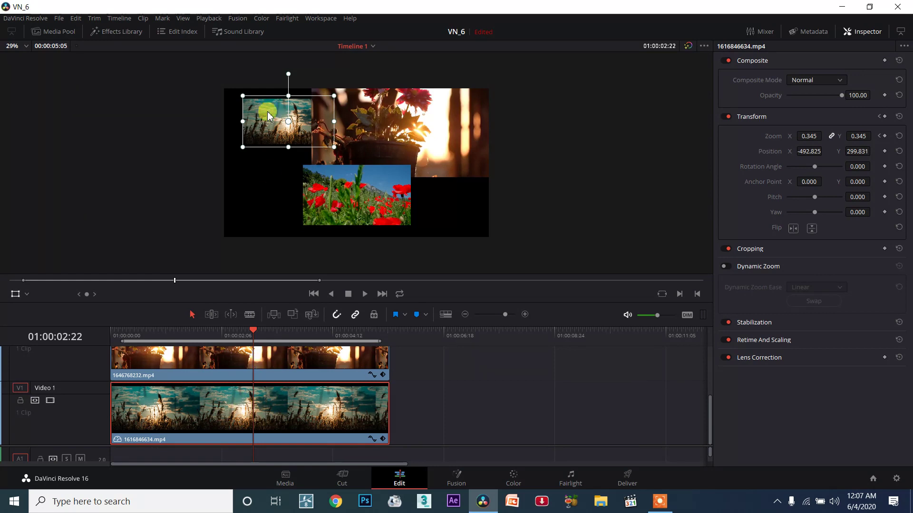
pyautogui.click(282, 359)
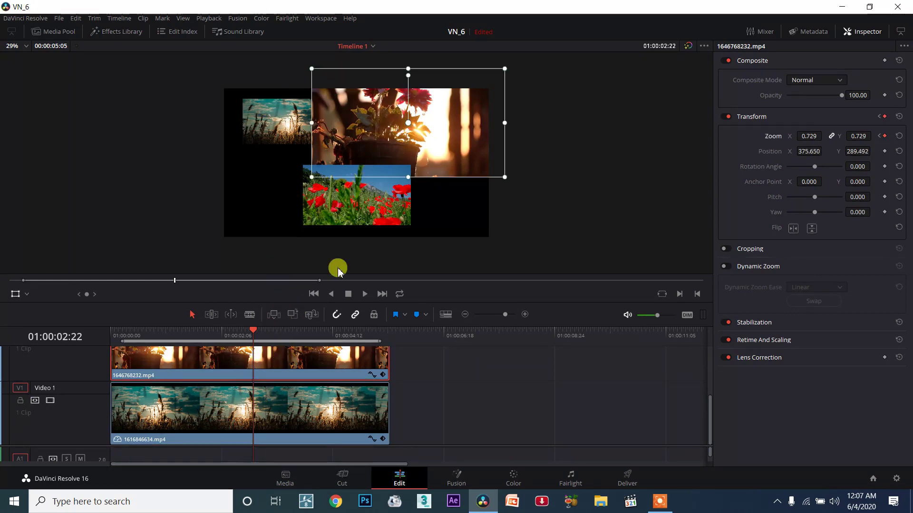
pyautogui.scroll(3, 296, 373)
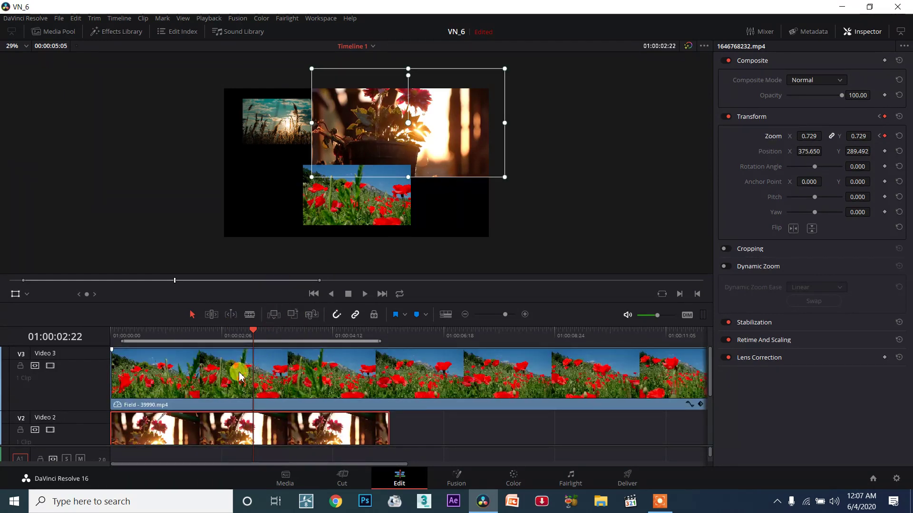
pyautogui.click(318, 220)
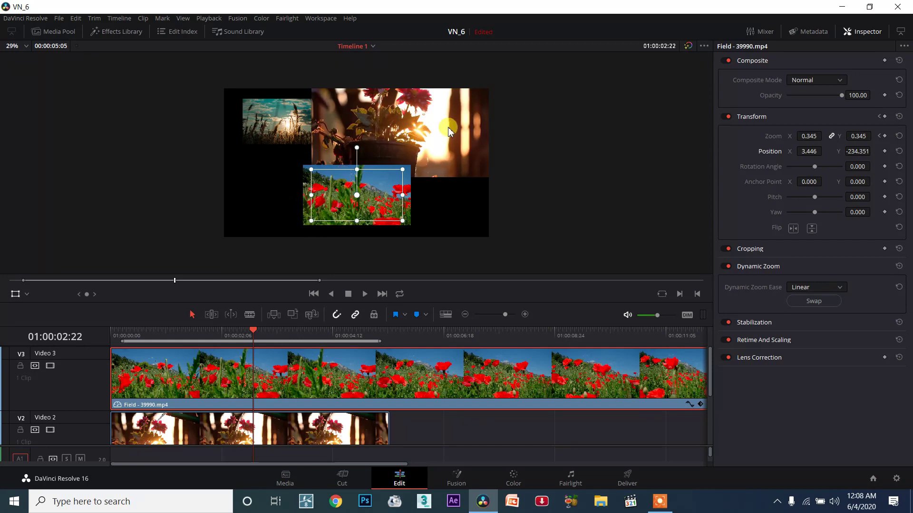
# - Move the playhead back to 01:00:02:16, before the flower clip enlarges
pyautogui.moveTo(214, 332)
pyautogui.mouseDown()
pyautogui.moveTo(106, 330)
pyautogui.moveTo(272, 324)
pyautogui.moveTo(243, 328)
pyautogui.mouseUp()
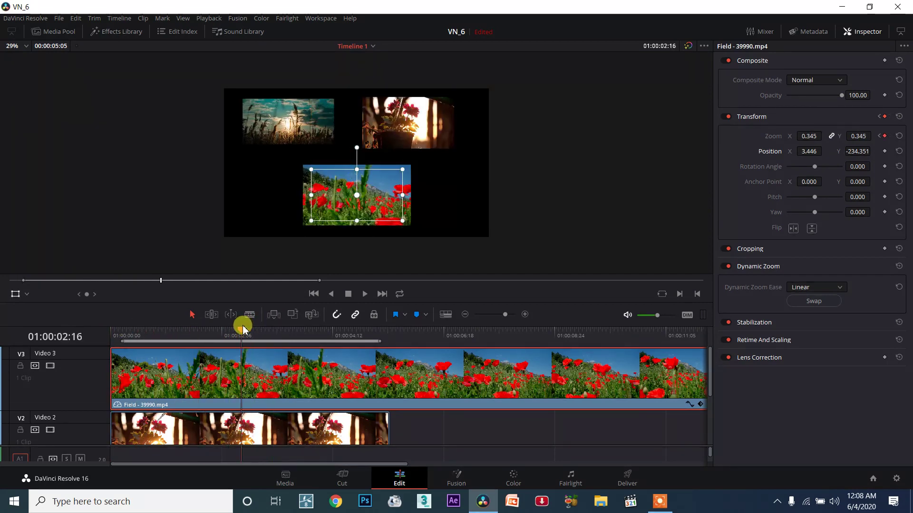